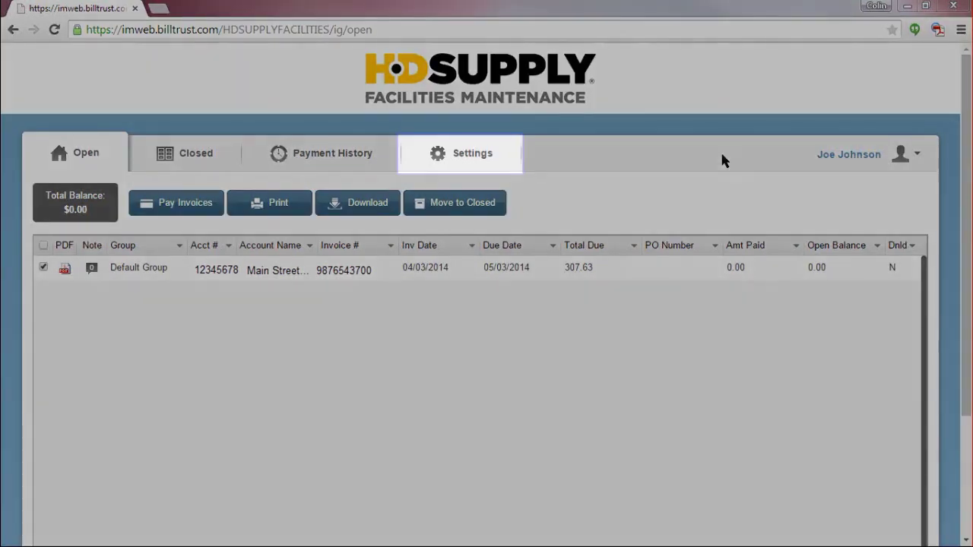
Open the account's Payment Settings to view the still-empty Payment Accounts list
click(459, 154)
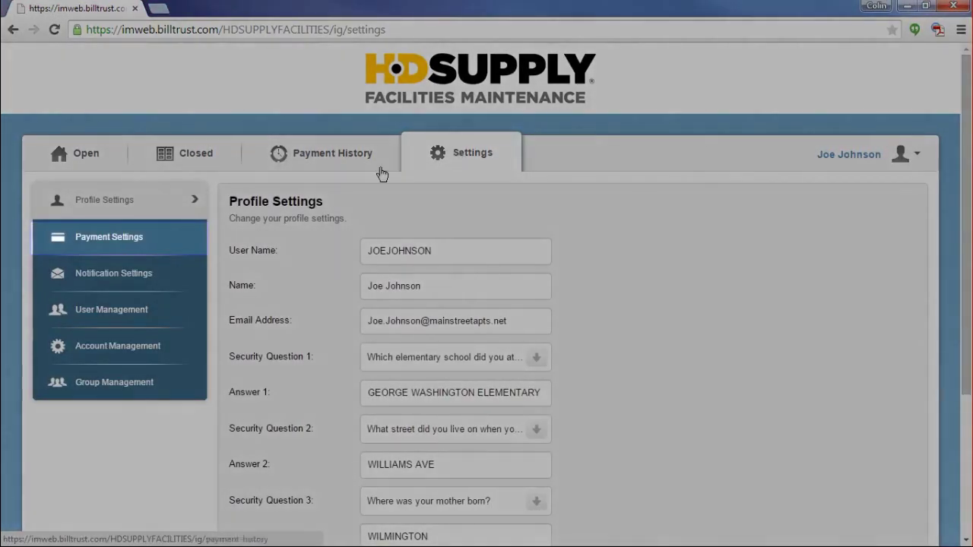
click(135, 239)
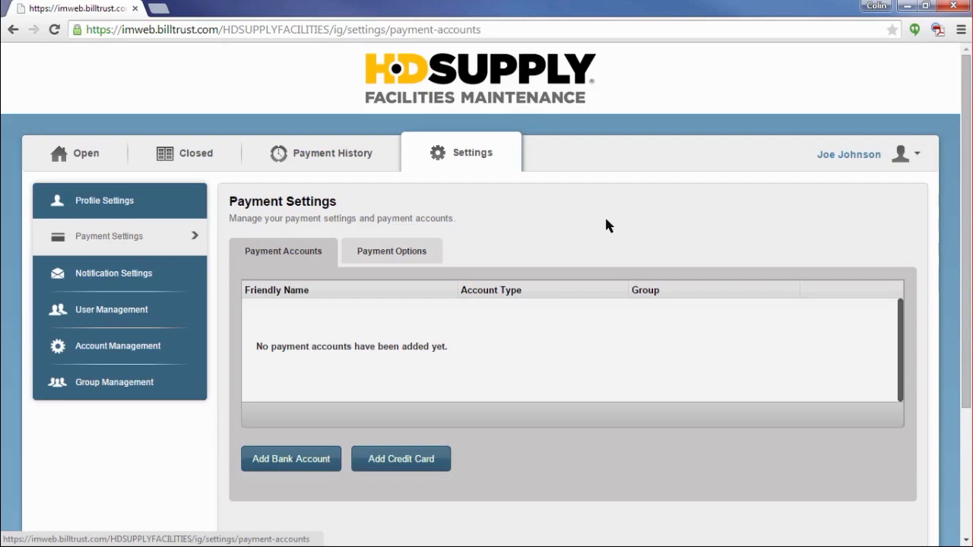
Start a new bank account 'My Bank Account' at Santander Bank and enter the account holder's name
click(297, 460)
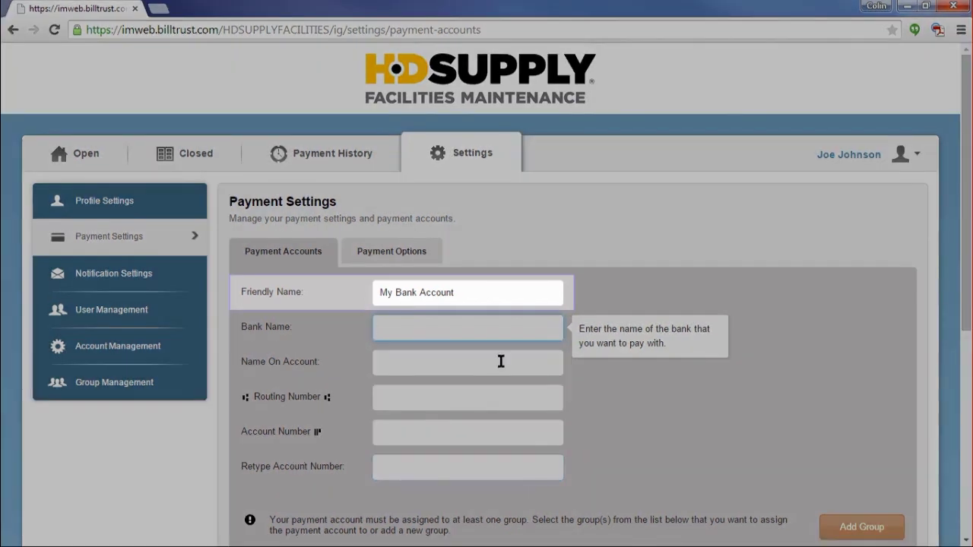
click(473, 293)
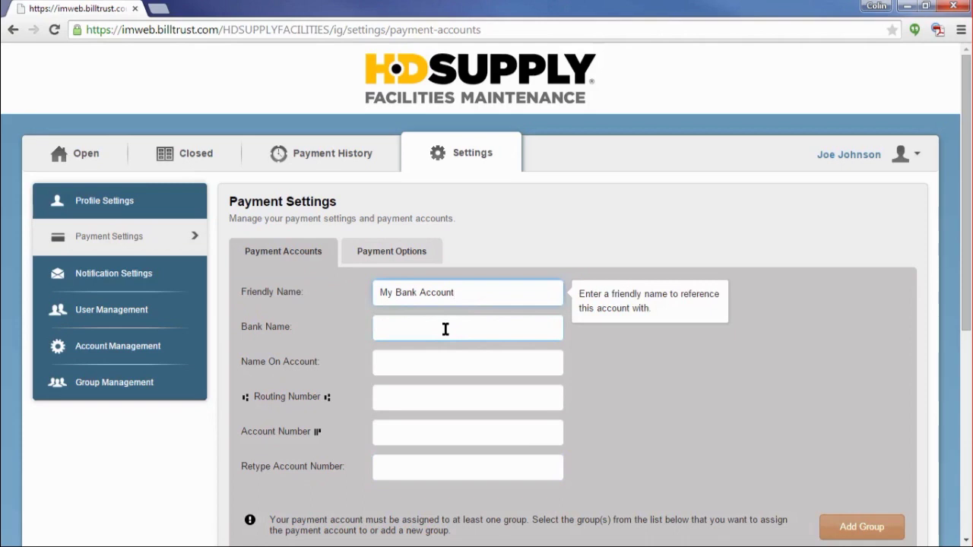
click(445, 329)
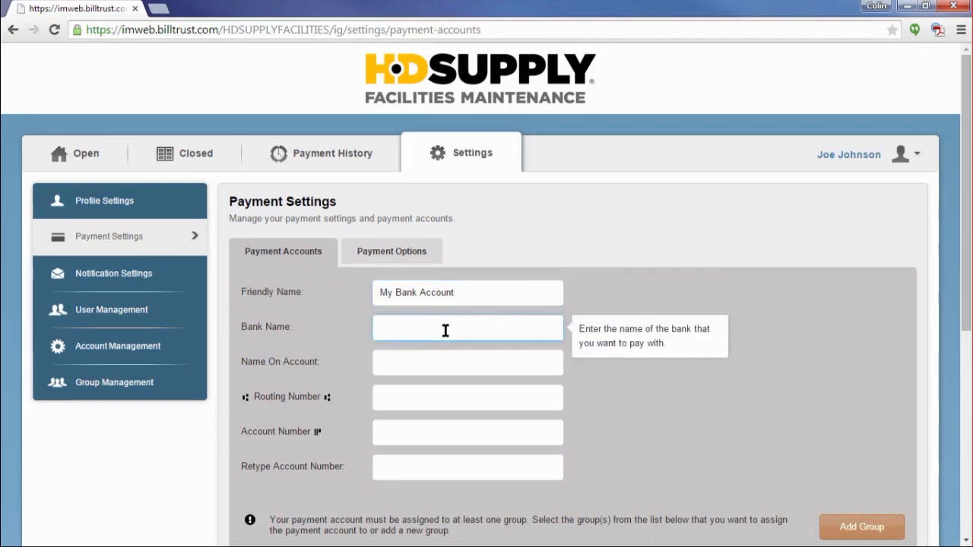
text(Santander Bank)
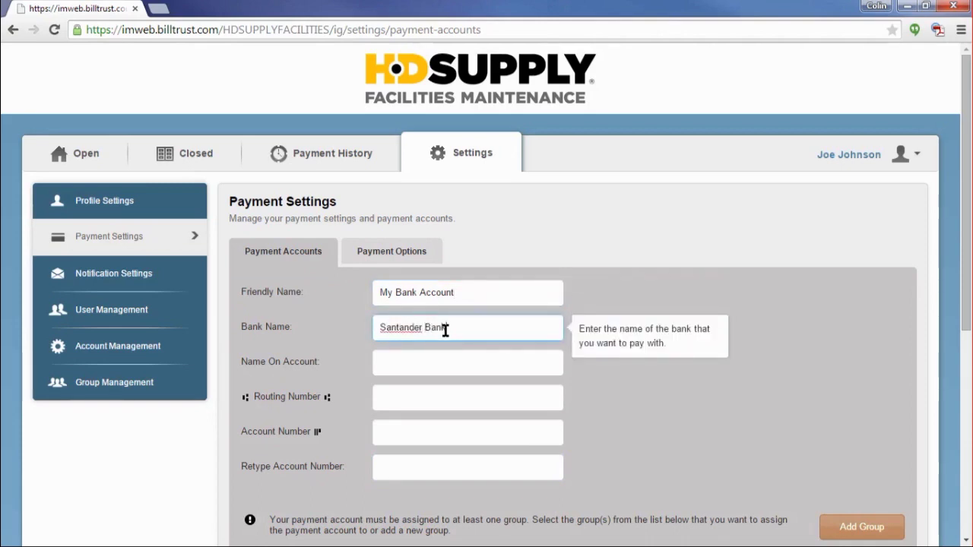
key(Tab)
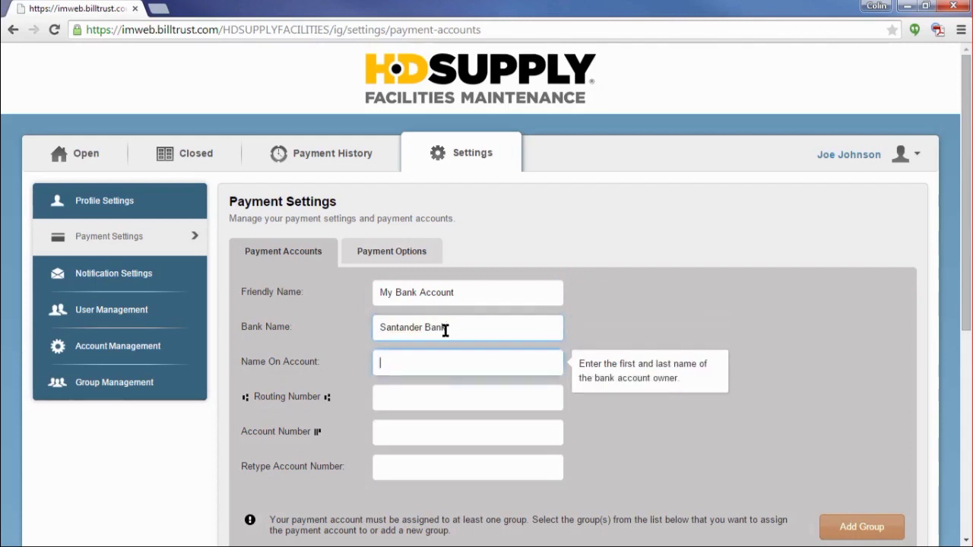
Enter the bank routing number, then the account number and its confirmation
key(Tab)
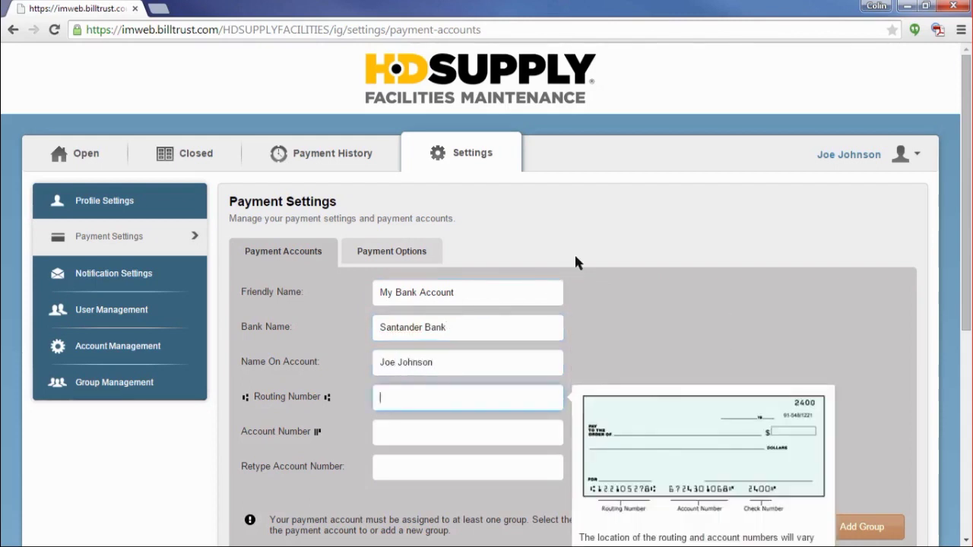
scroll(576, 259, down, 2)
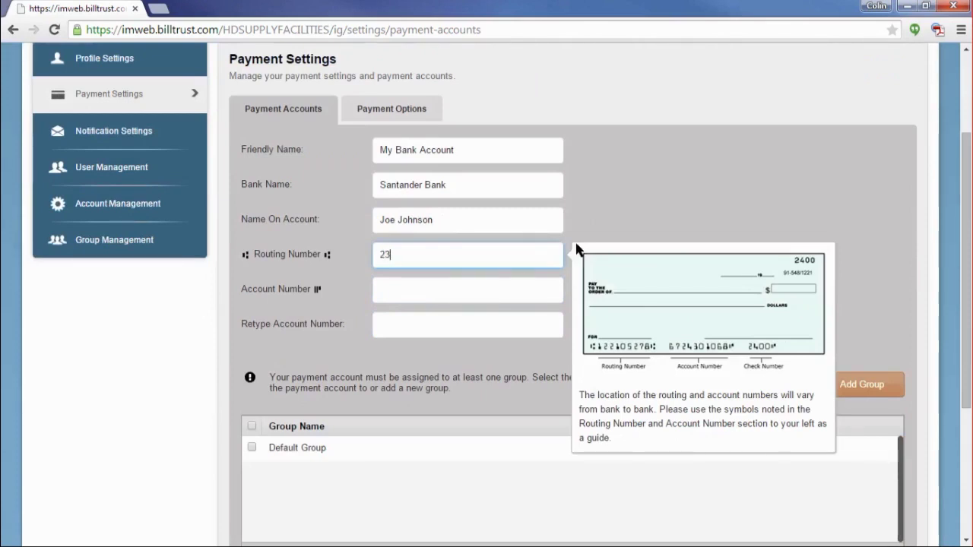
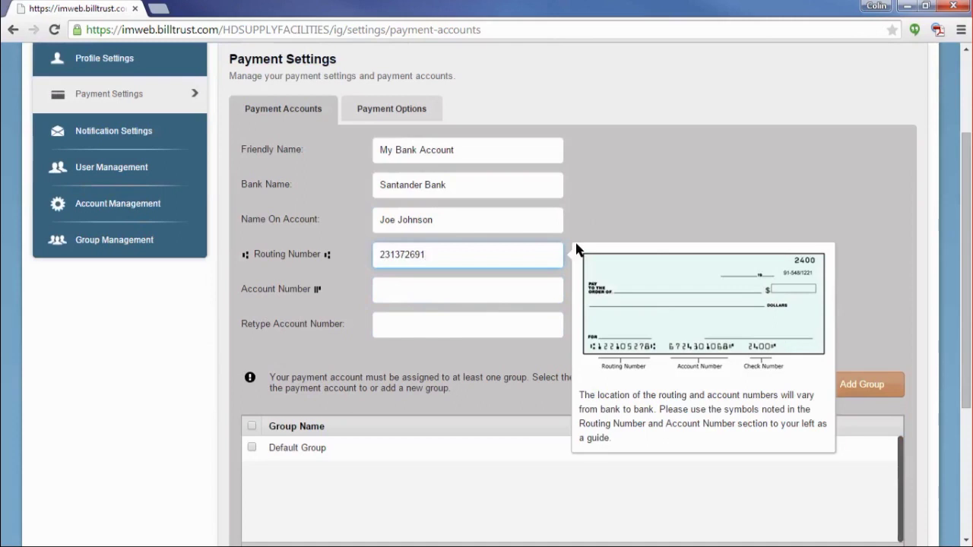
key(Tab)
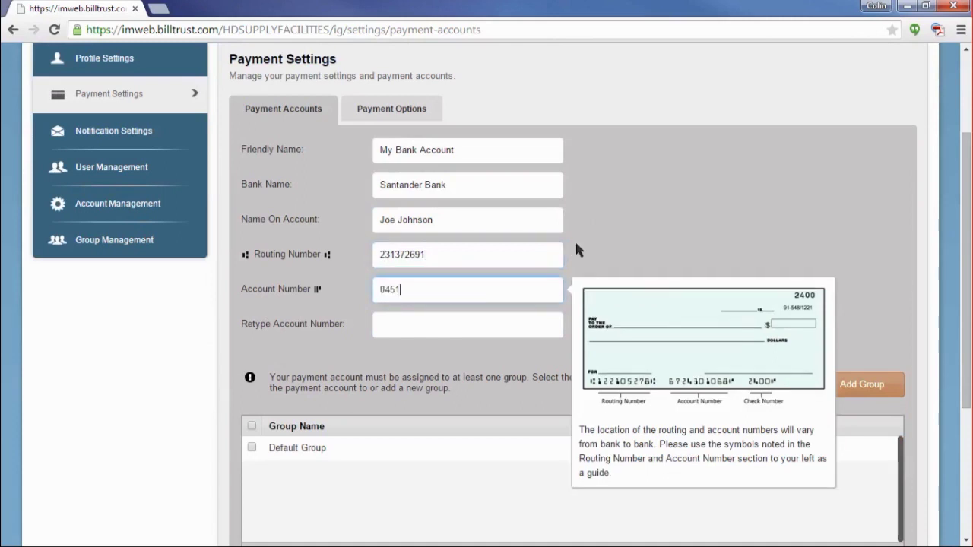
key(Tab)
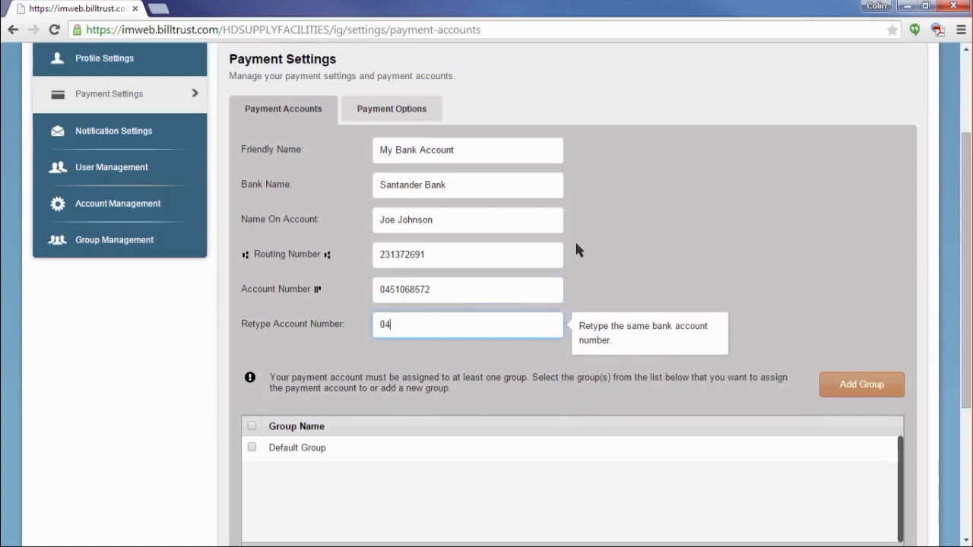
scroll(702, 245, down, 2)
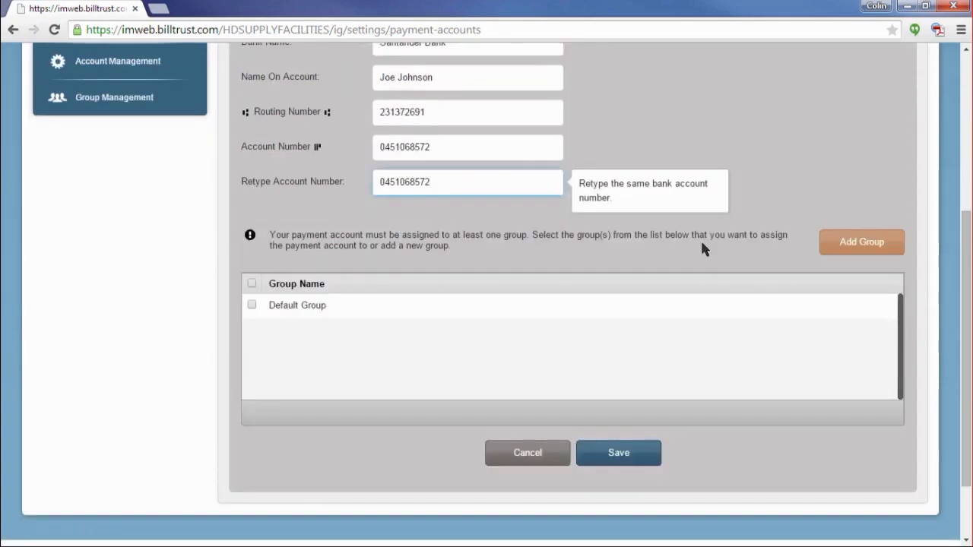
Put My Bank Account in Default Group, save it, and return to the page top
click(252, 305)
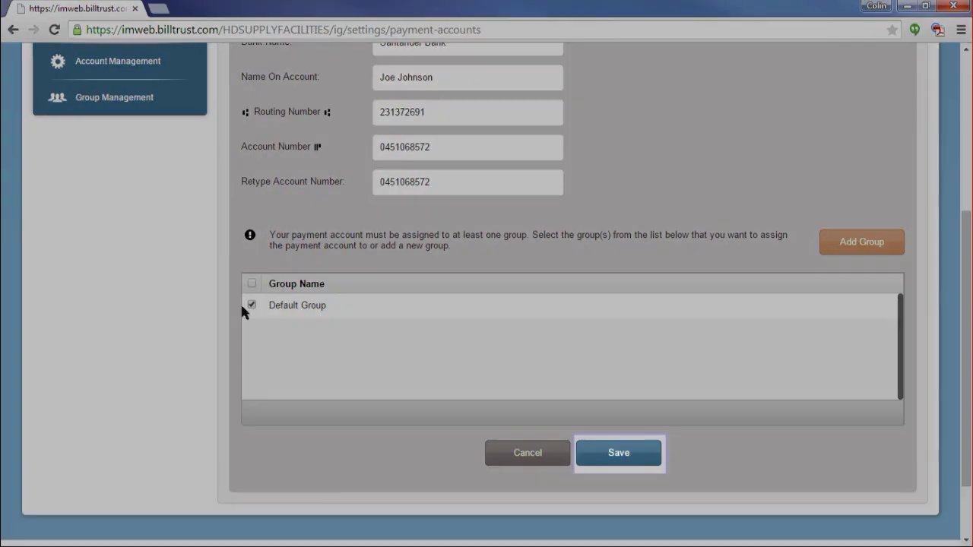
click(616, 453)
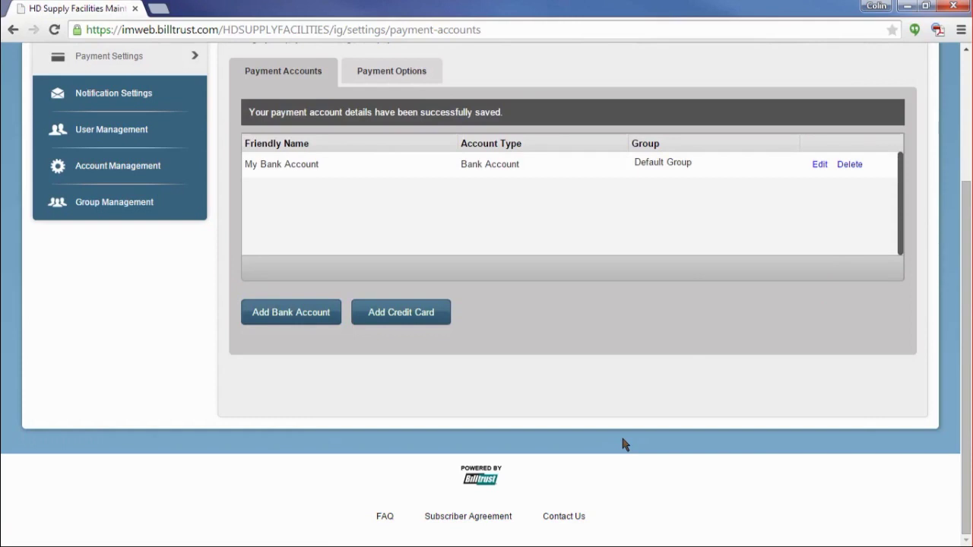
scroll(623, 445, up, 1)
scroll(624, 445, up, 1)
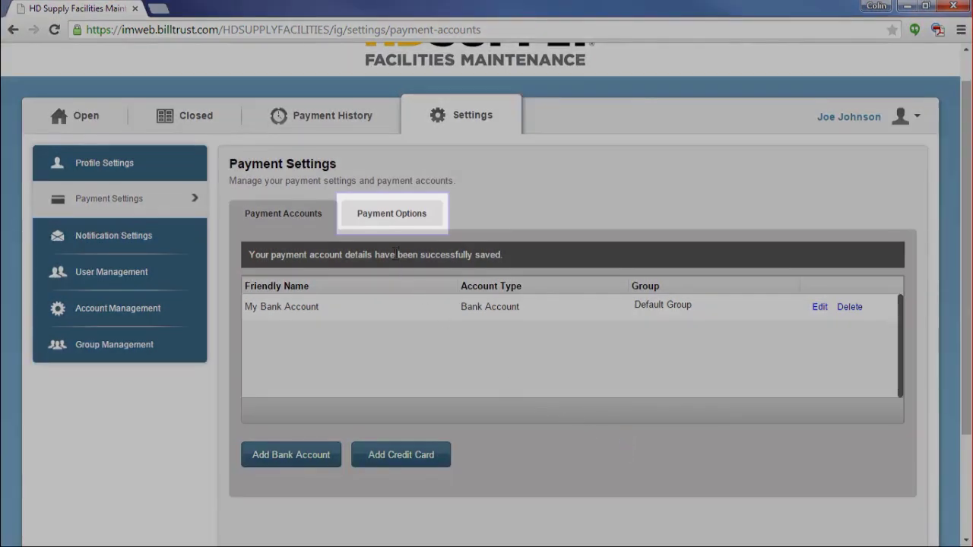
Enable Auto-Close Paid Documents under Payment Options, then return to the Open invoices list
click(380, 226)
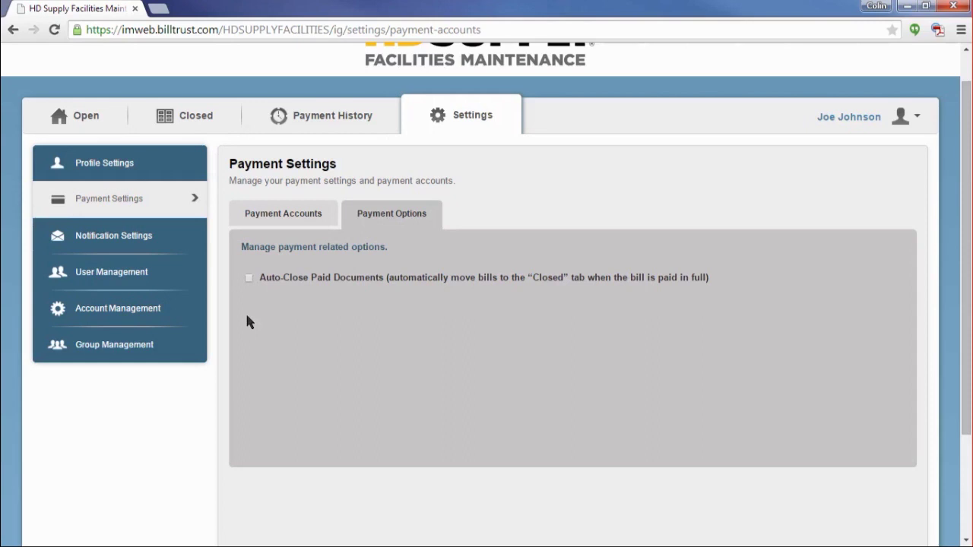
click(293, 221)
click(371, 219)
click(76, 122)
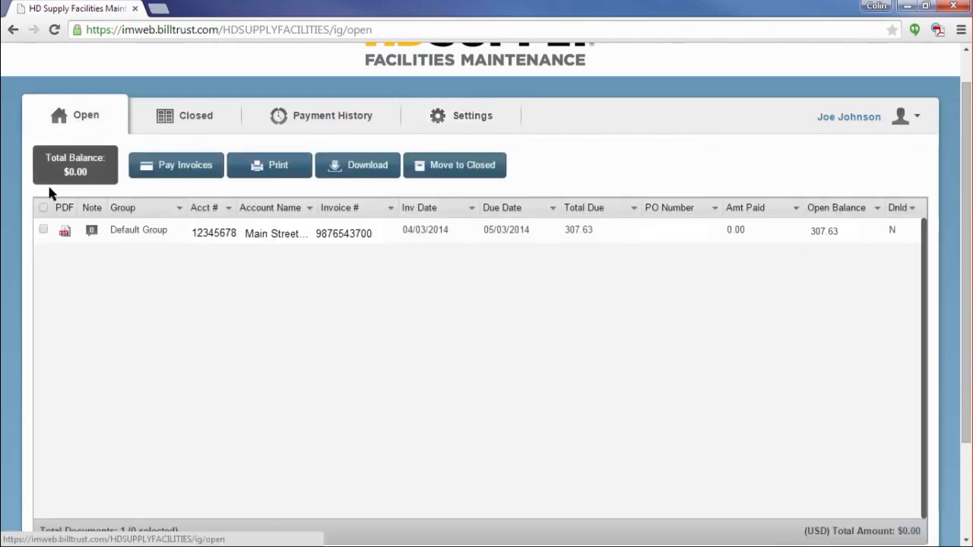
Select the single open invoice and begin paying it with Pay Invoices
click(44, 232)
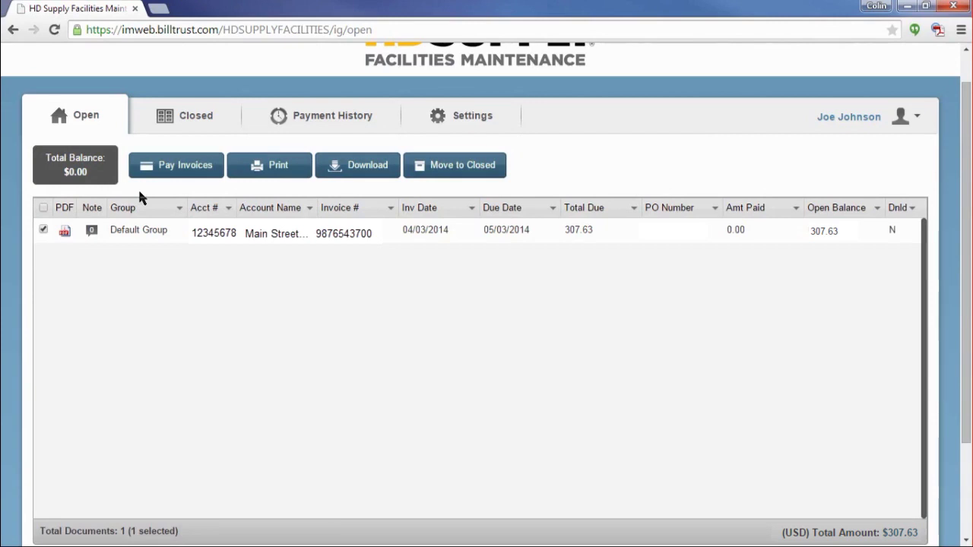
click(176, 167)
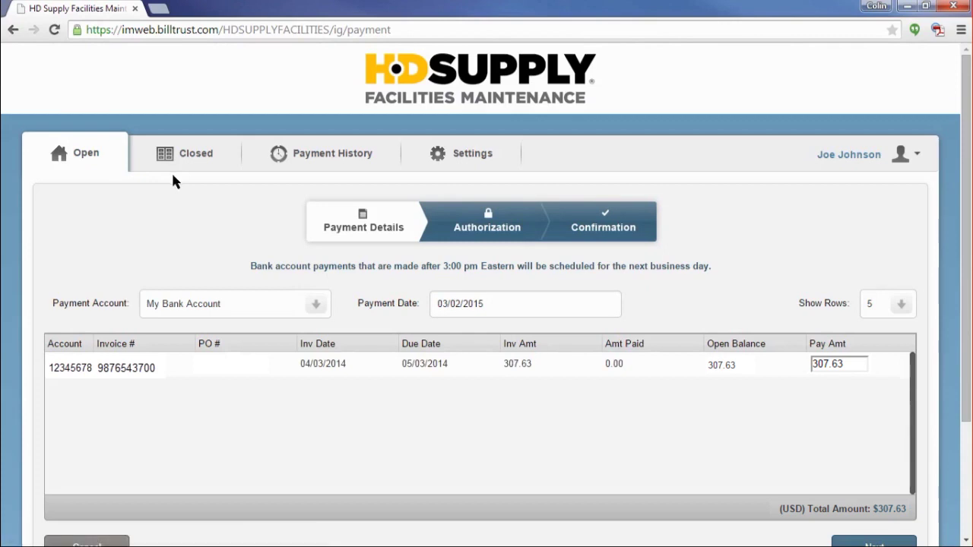
Pay from My Bank Account on 03/13/2015 with a reduced pay amount of 50.00
scroll(173, 181, down, 1)
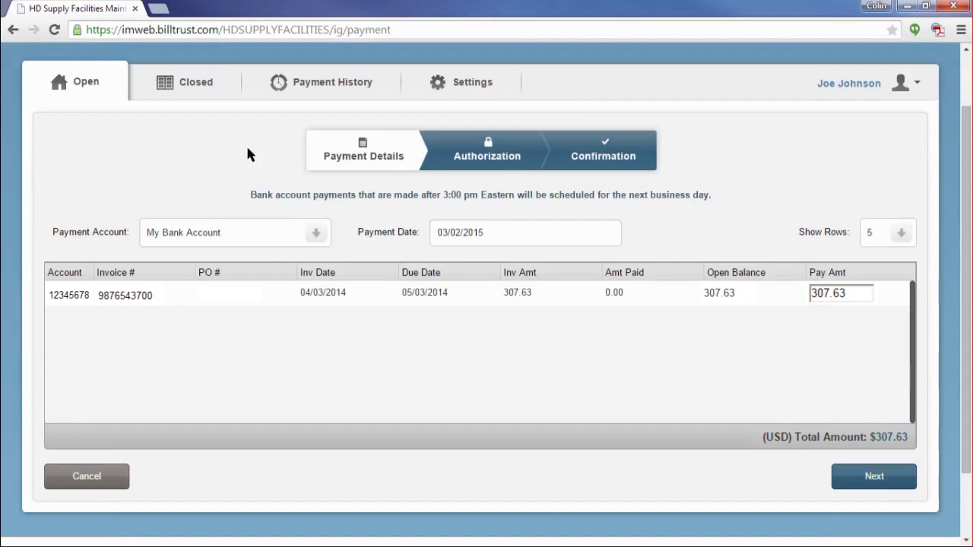
click(318, 232)
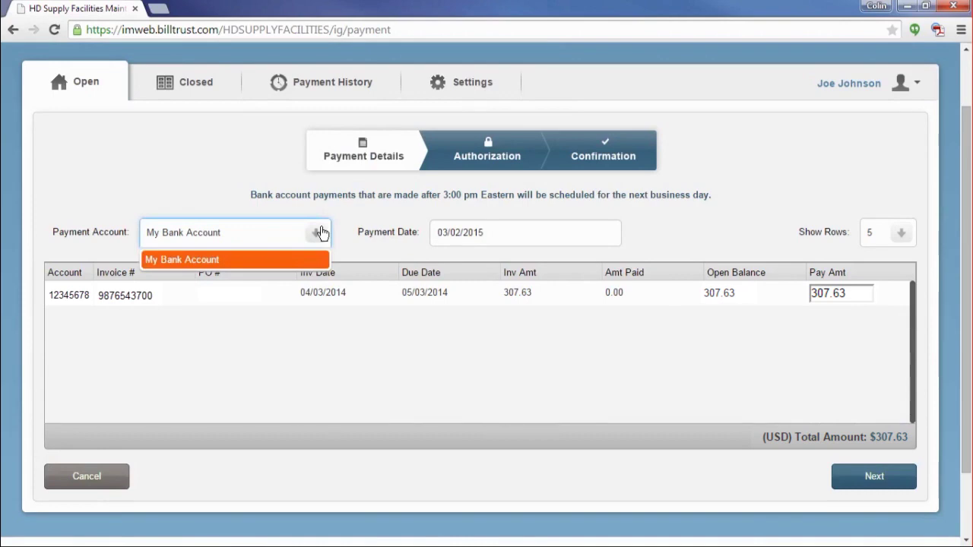
click(320, 232)
click(489, 241)
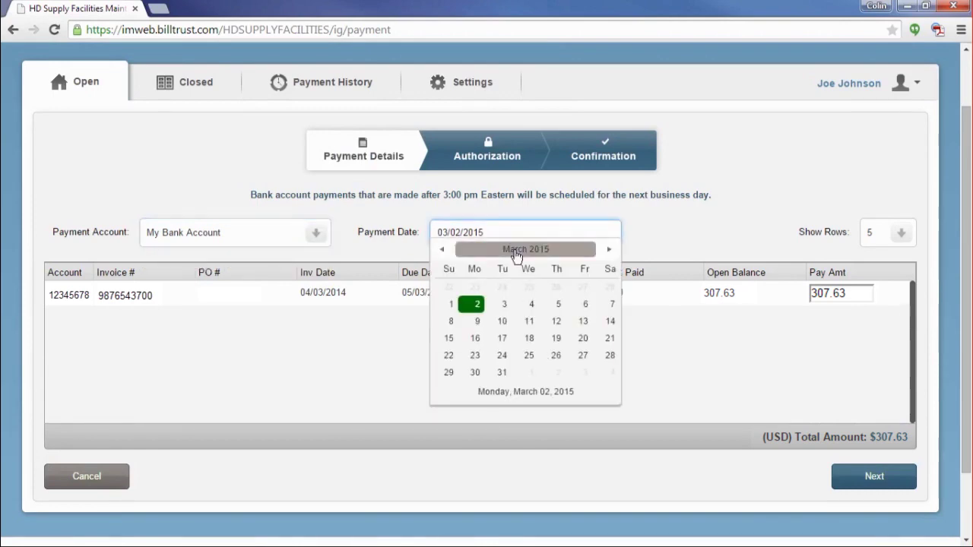
click(582, 321)
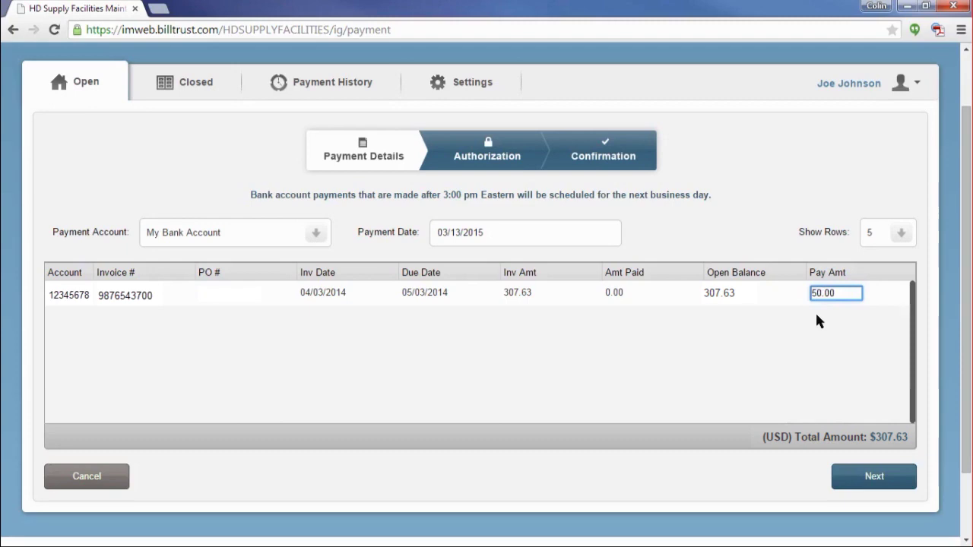
click(857, 384)
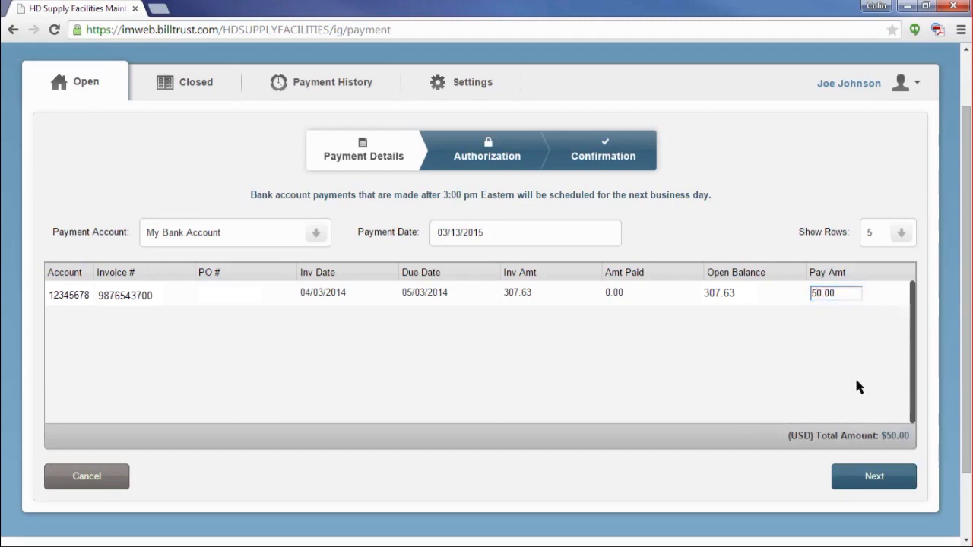
Choose HF-HANDLING FEE as the partial-payment reason and save it
click(884, 478)
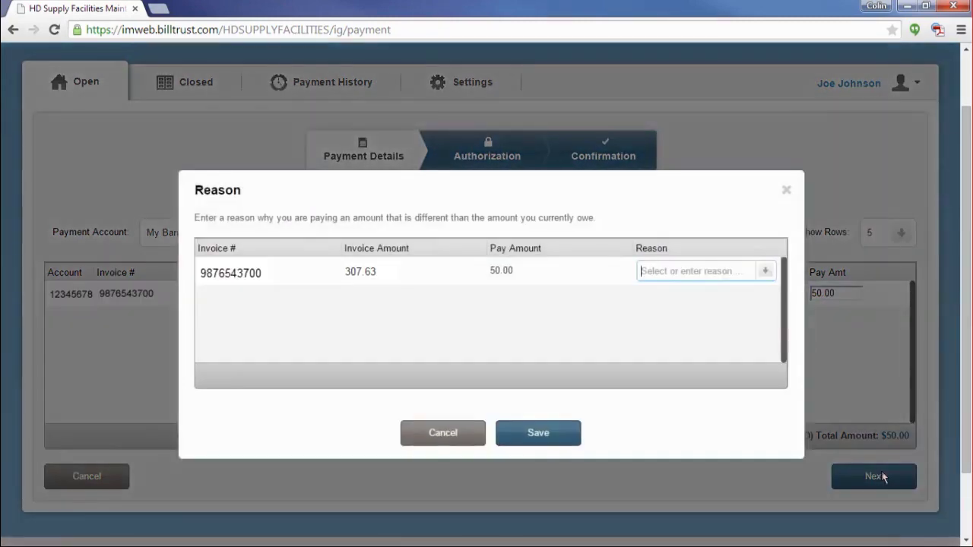
click(765, 274)
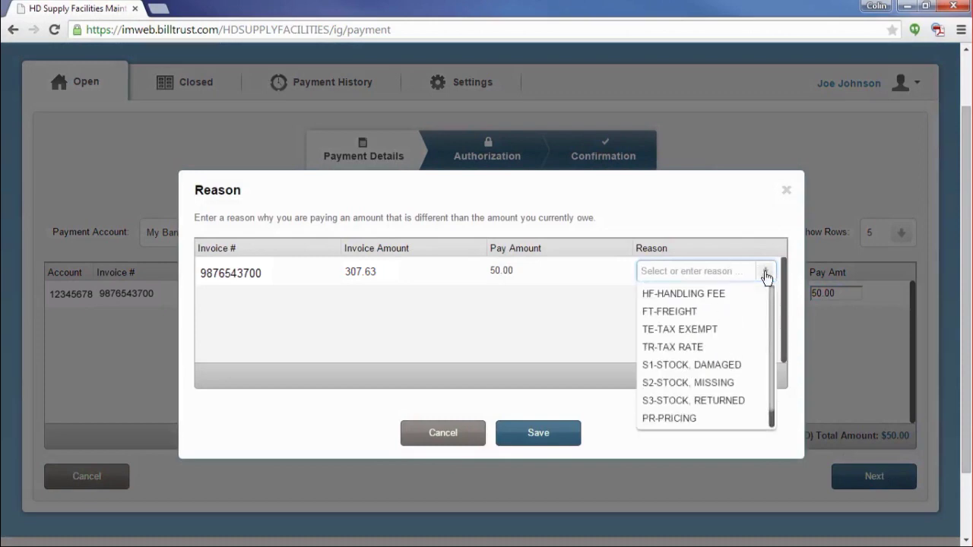
scroll(723, 378, down, 3)
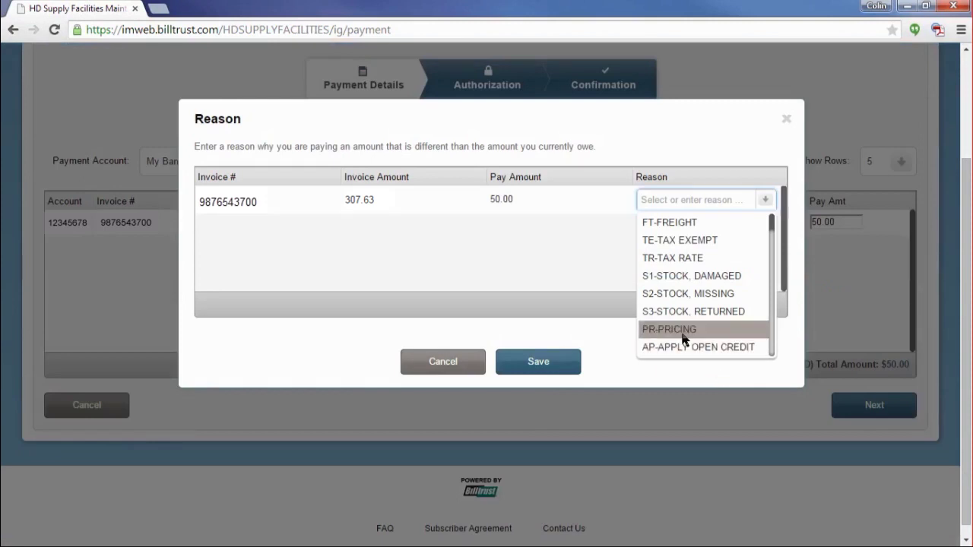
scroll(684, 340, up, 3)
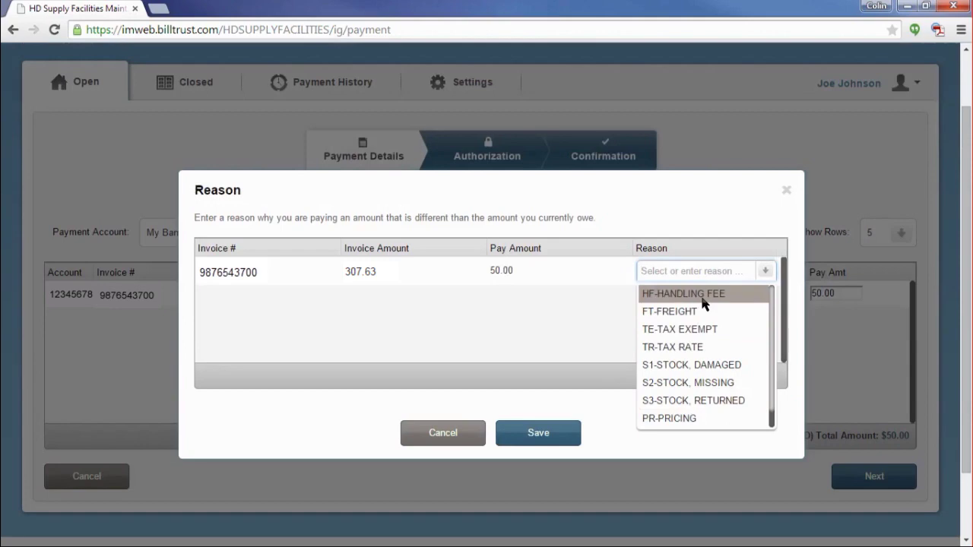
click(703, 304)
click(540, 436)
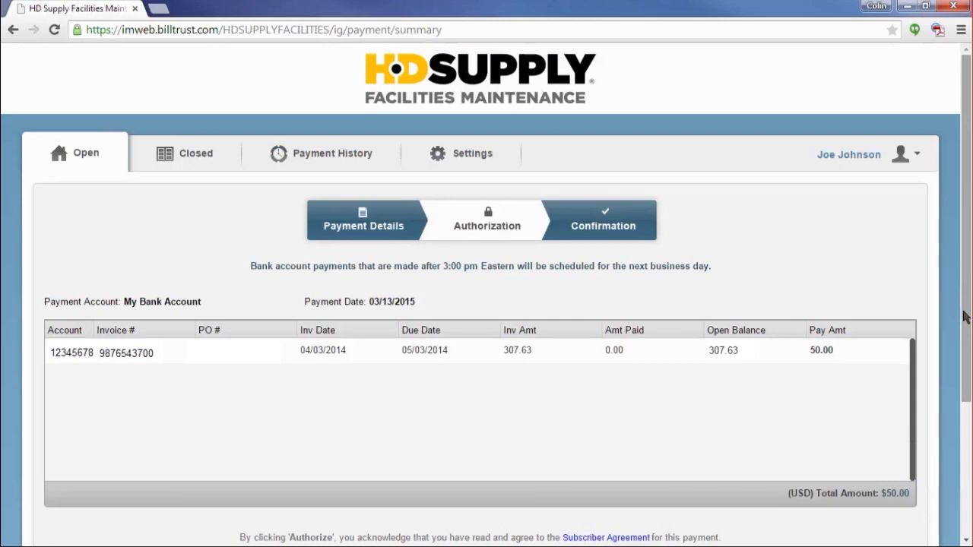
Authorize the $50.00 My Bank Account payment dated 03/13/2015 from the summary page
drag(965, 318, 970, 365)
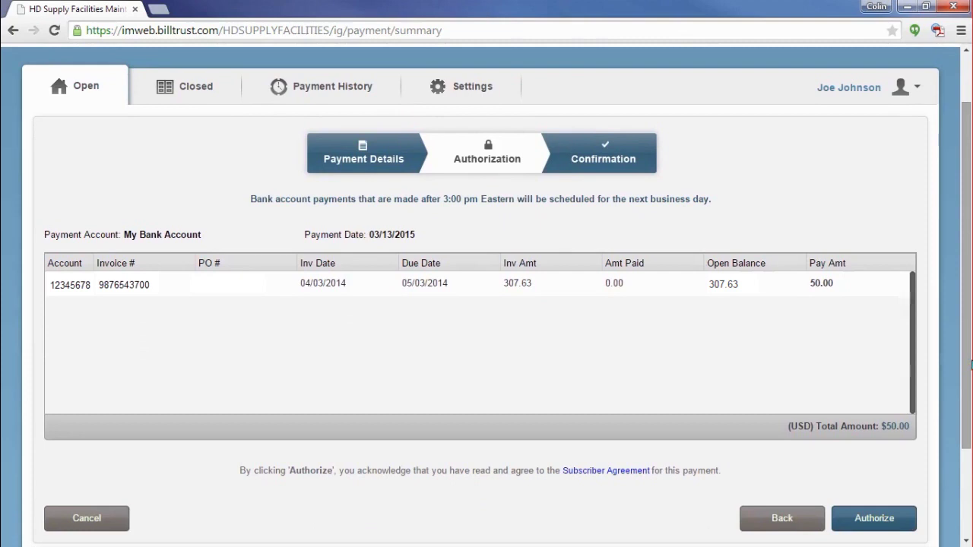
click(874, 518)
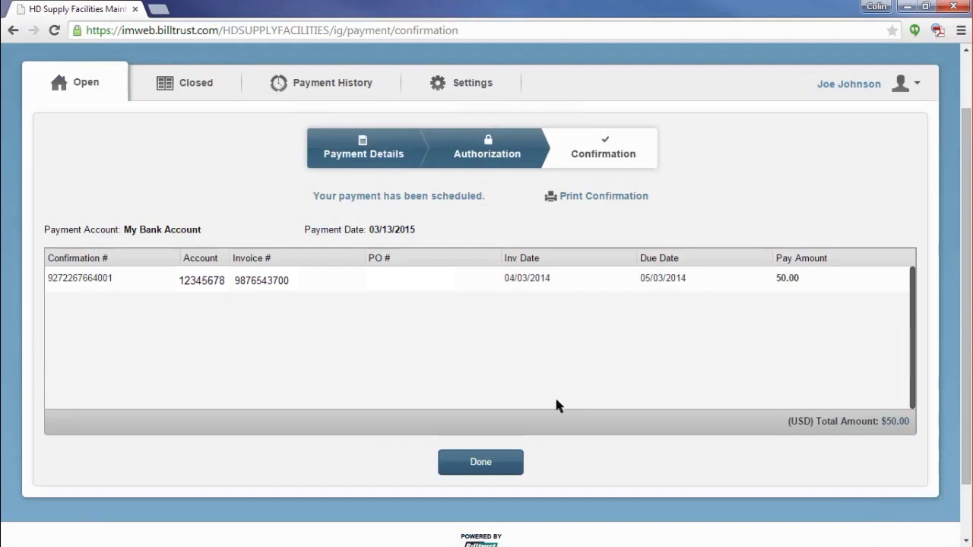
Close the confirmation and return to the Open invoices list showing 257.63 still open
click(481, 463)
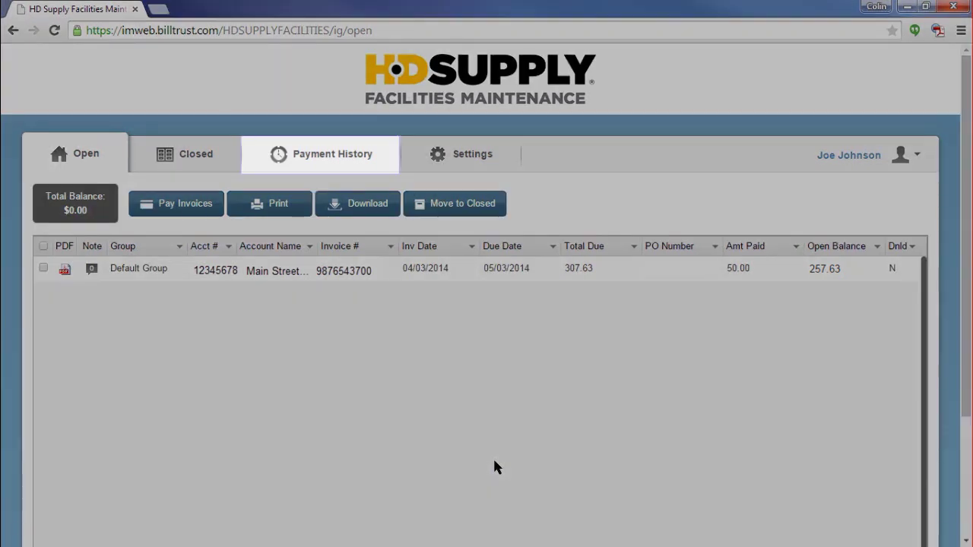
Open Payment History to see the 50.00 payment Scheduled for 03/13/2015
click(315, 161)
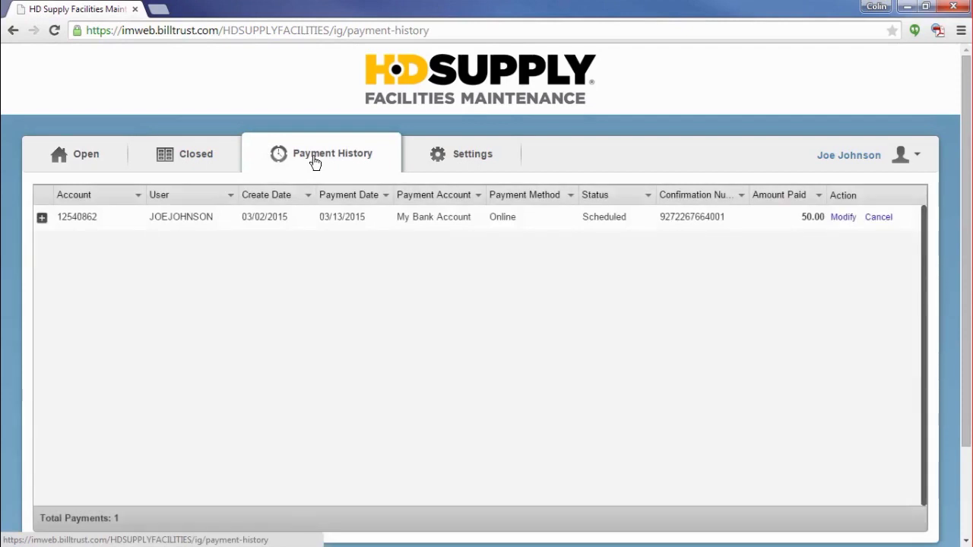